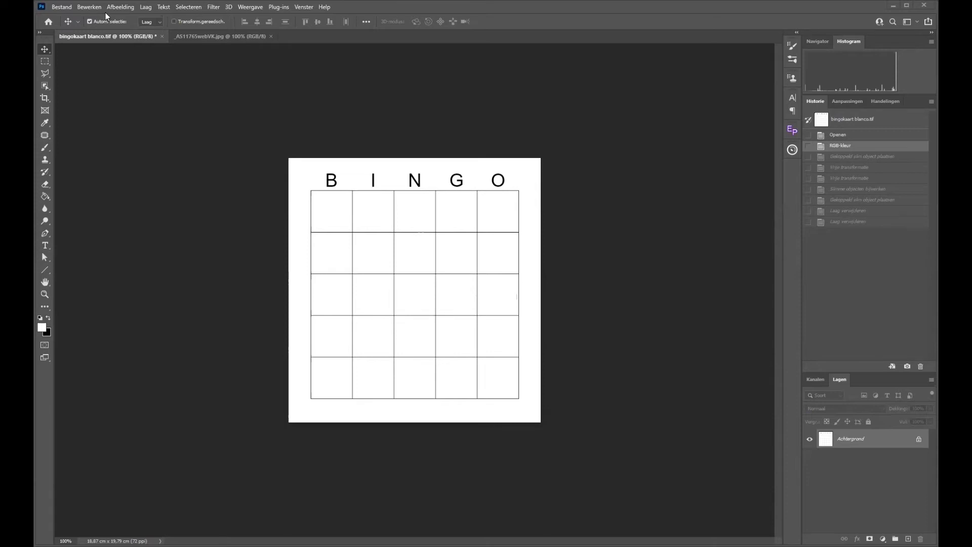
Place the clown photo _AS13724.jpg on the bingo card with Place Linked
click(61, 7)
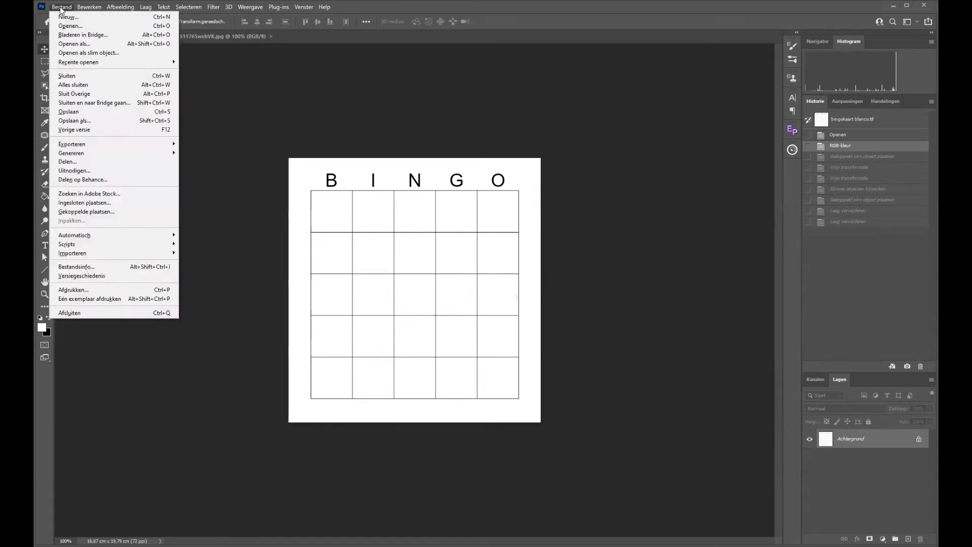
click(108, 212)
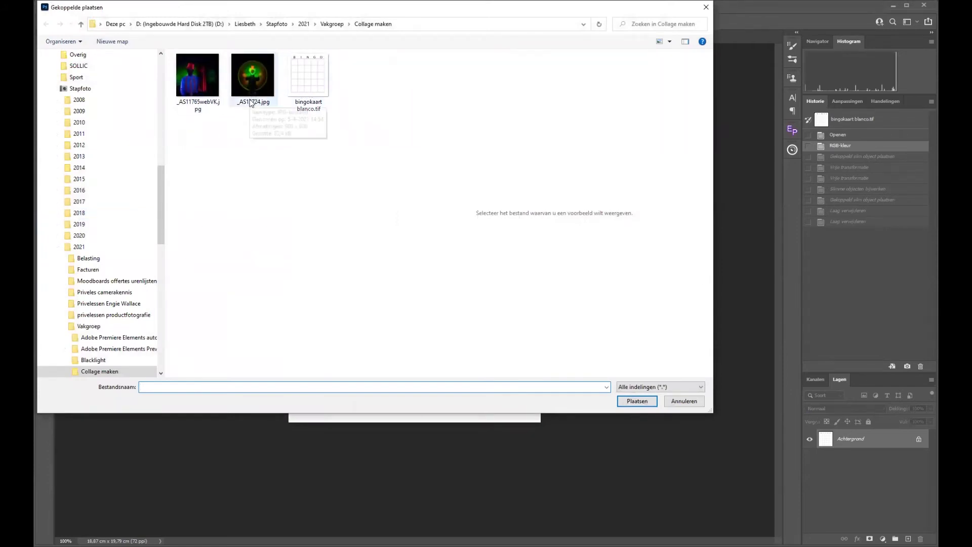
click(245, 80)
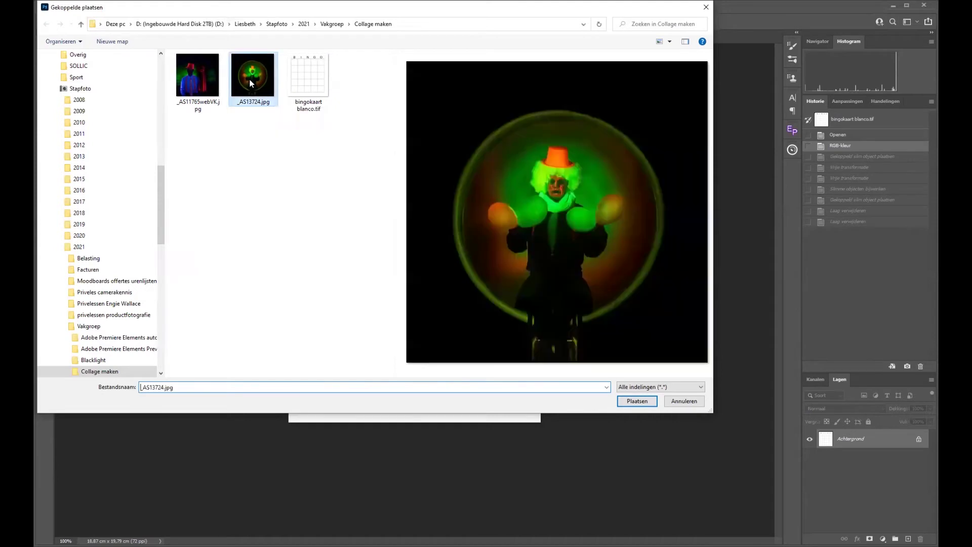
click(650, 403)
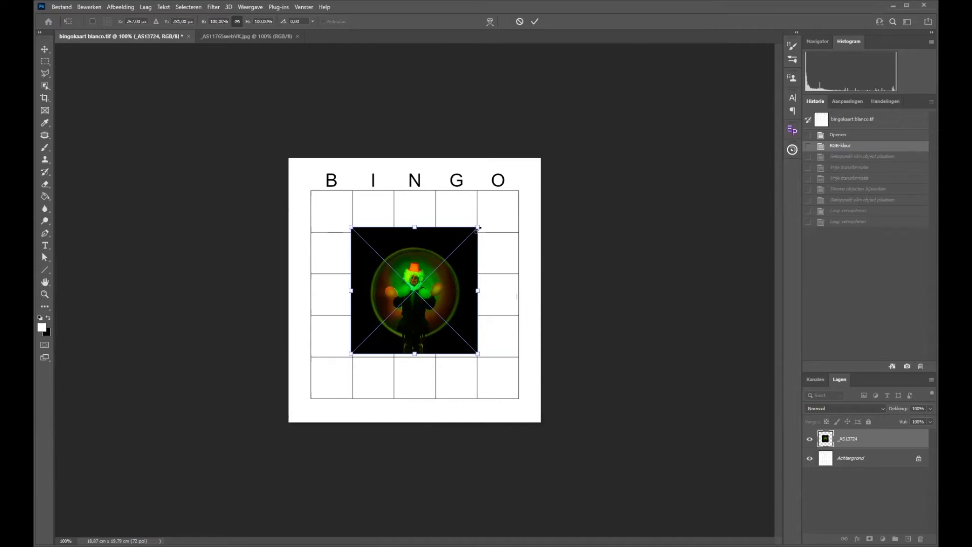
Scale the clown photo down to one cell in row four, column two, and commit
drag(478, 228, 487, 218)
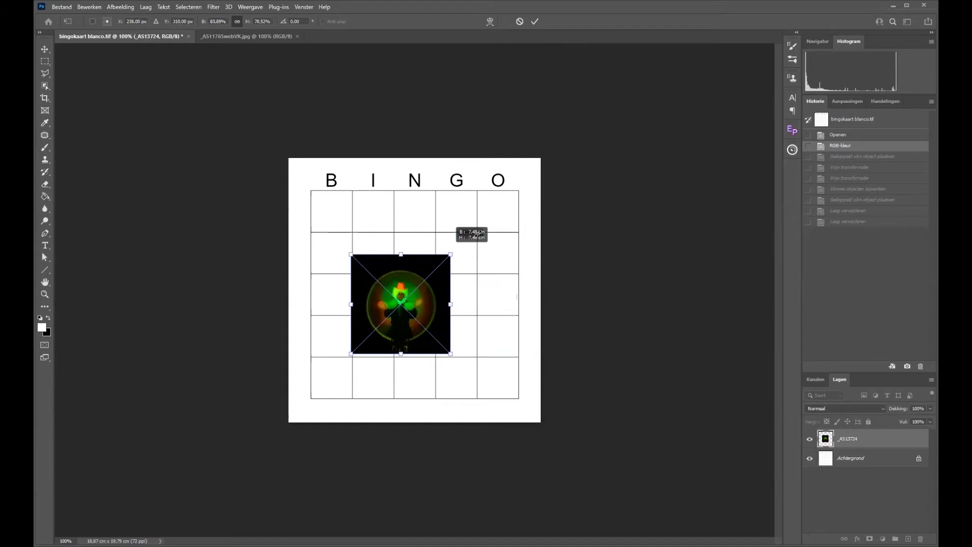
mouse_move(456, 247)
mouse_down()
mouse_move(392, 296)
mouse_move(376, 323)
mouse_up()
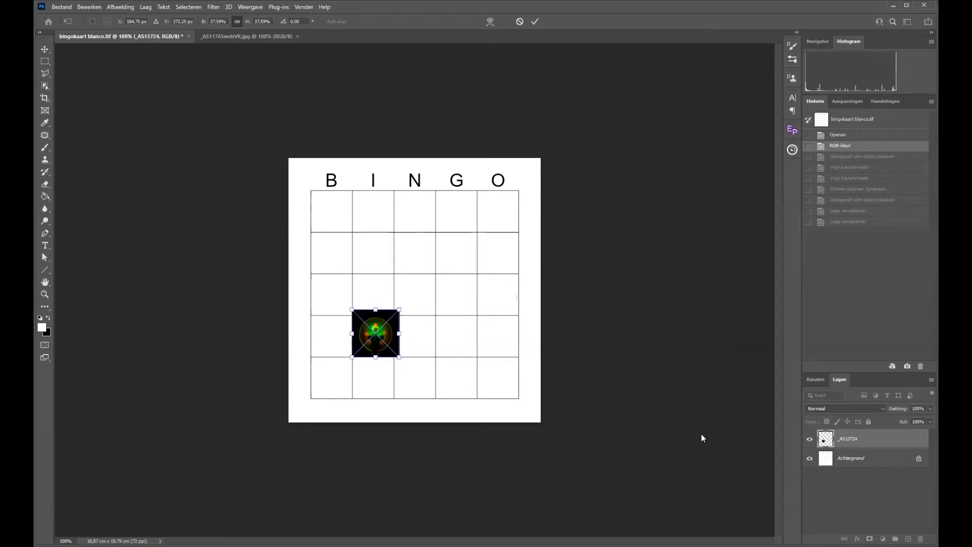
key(Return)
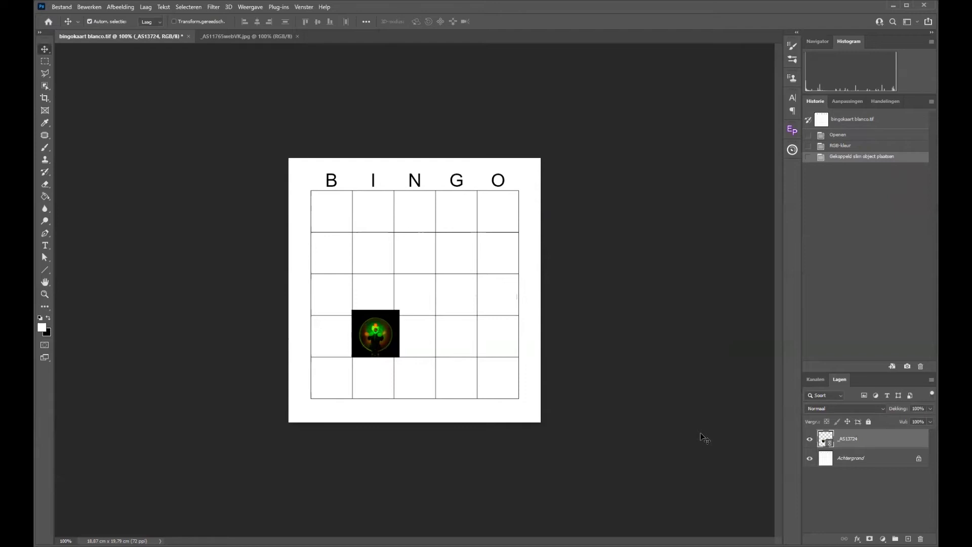
Fine-tune the clown photo with two free transforms until it fills its cell
key(ctrl+t)
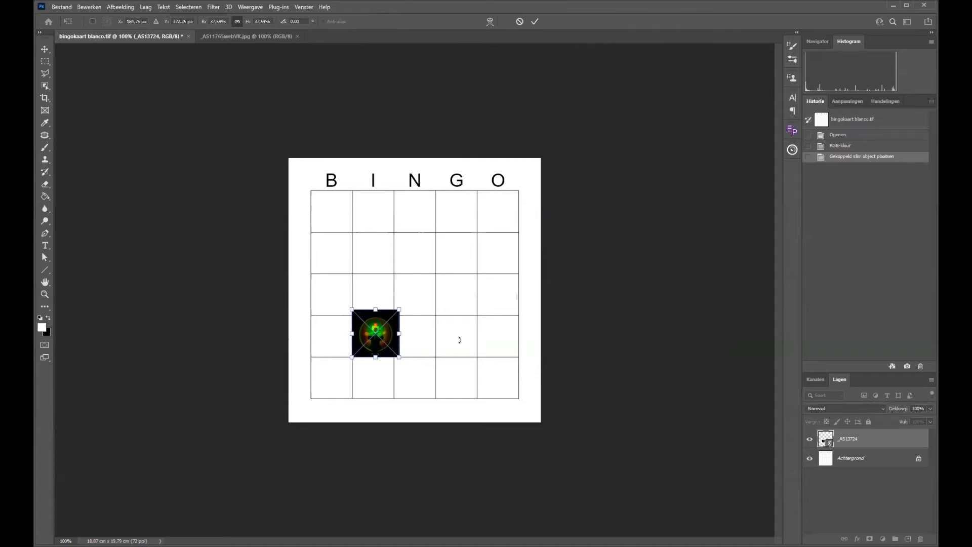
drag(403, 308, 391, 314)
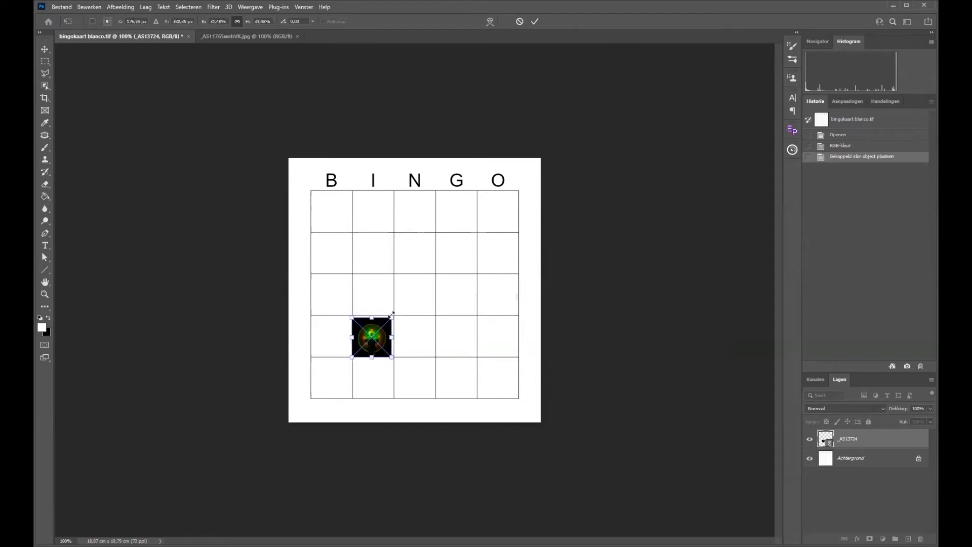
key(Return)
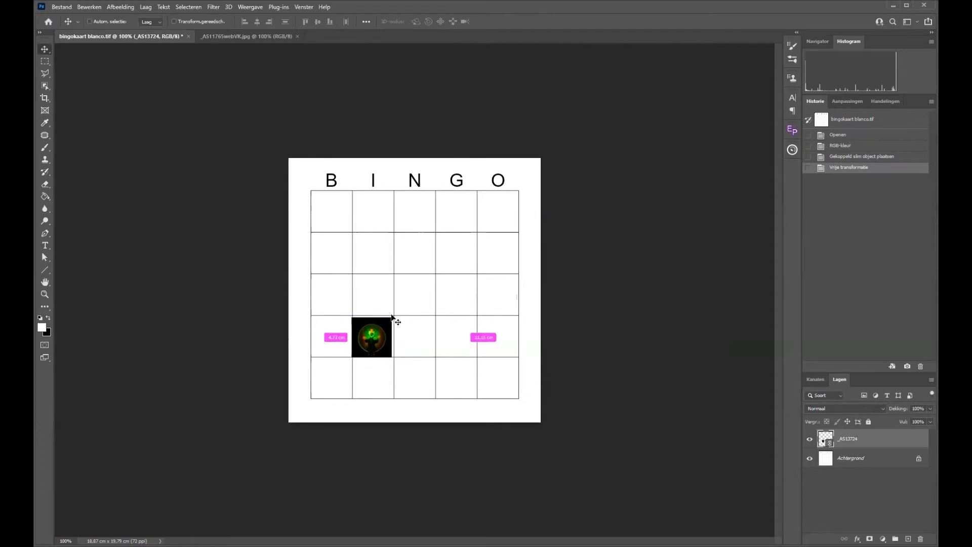
key(ctrl+t)
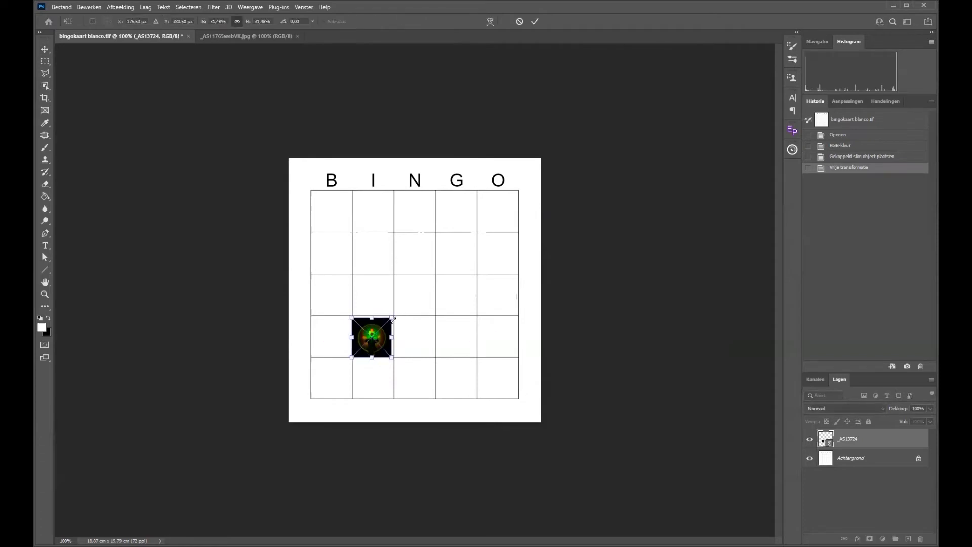
drag(394, 315, 393, 316)
drag(395, 315, 395, 315)
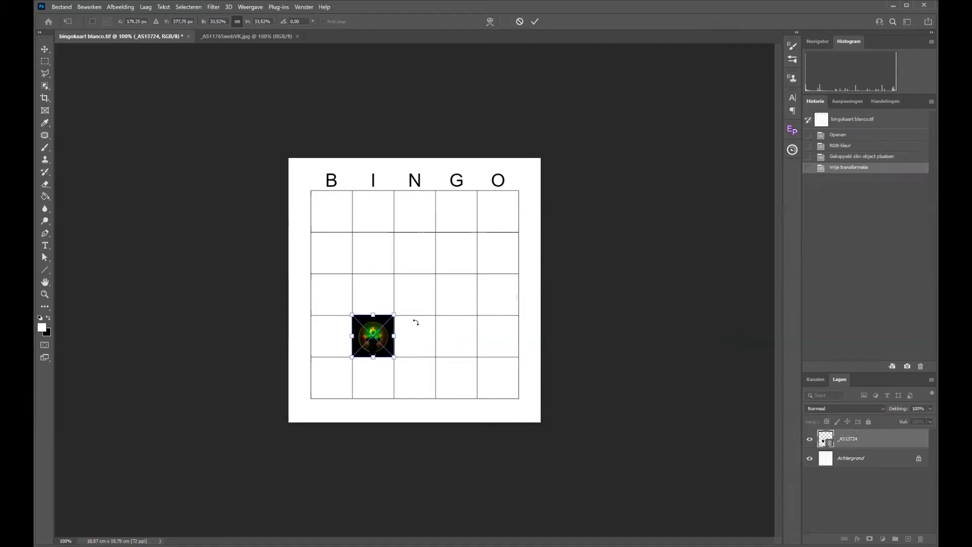
key(Return)
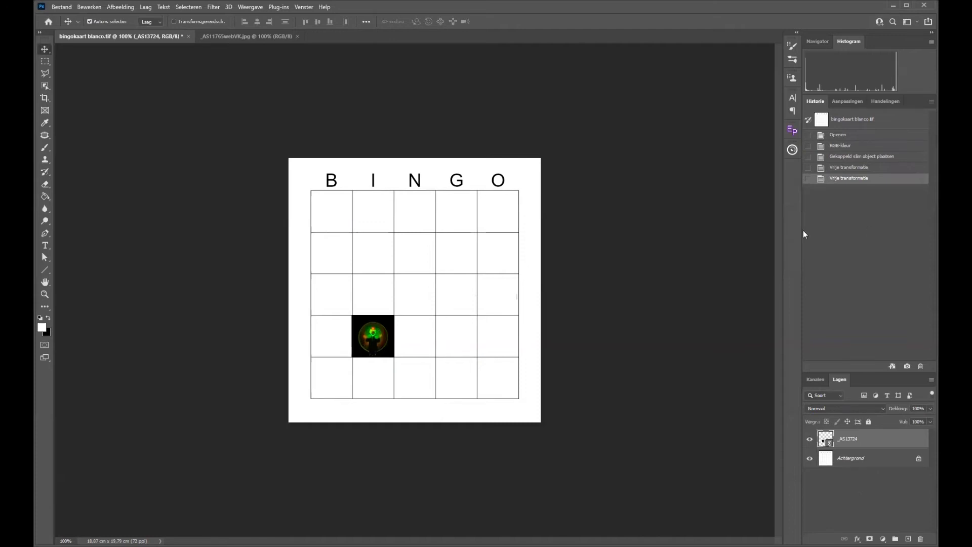
Place the red-hat photo _AS11765webVK.jpg as a linked smart object
click(60, 7)
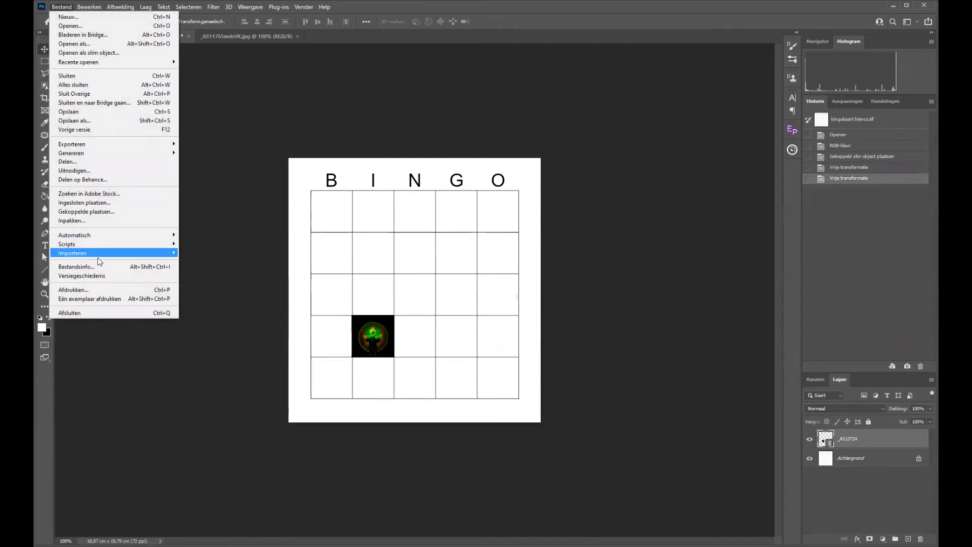
click(92, 212)
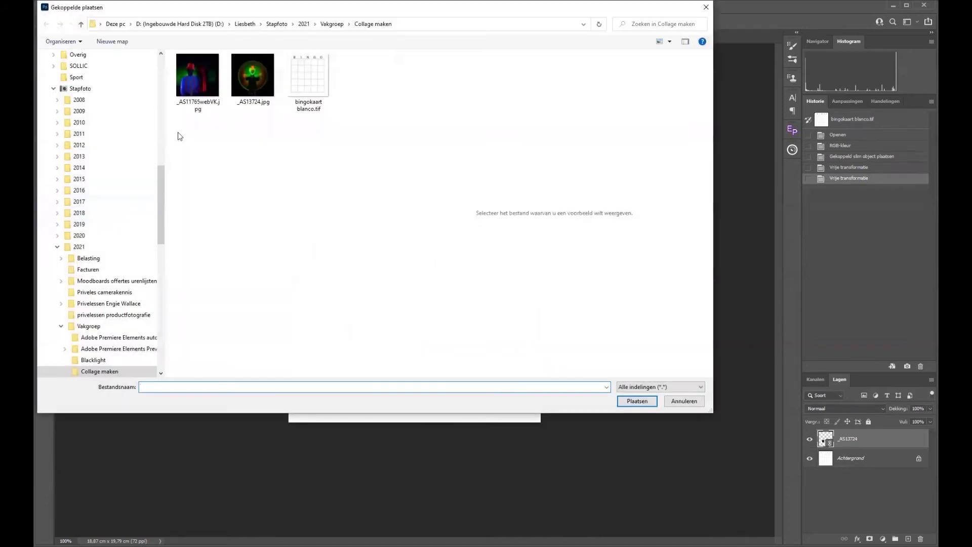
click(196, 79)
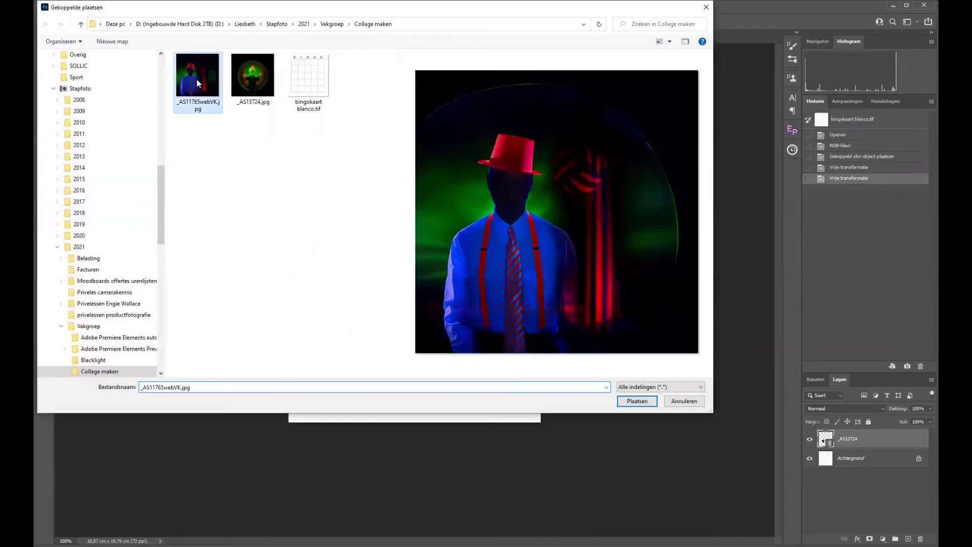
click(637, 401)
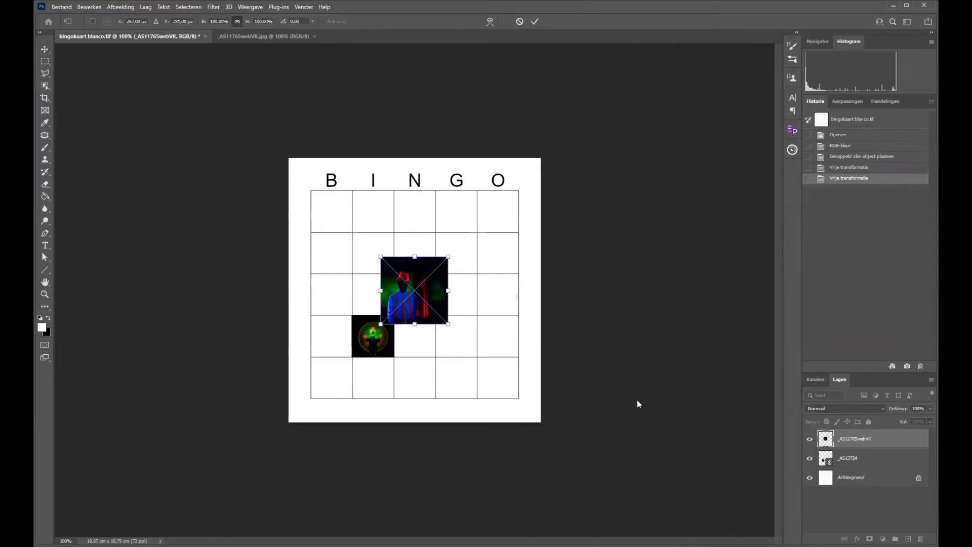
Move the red-hat photo into the G column's second row and scale it to one cell
drag(413, 272, 466, 249)
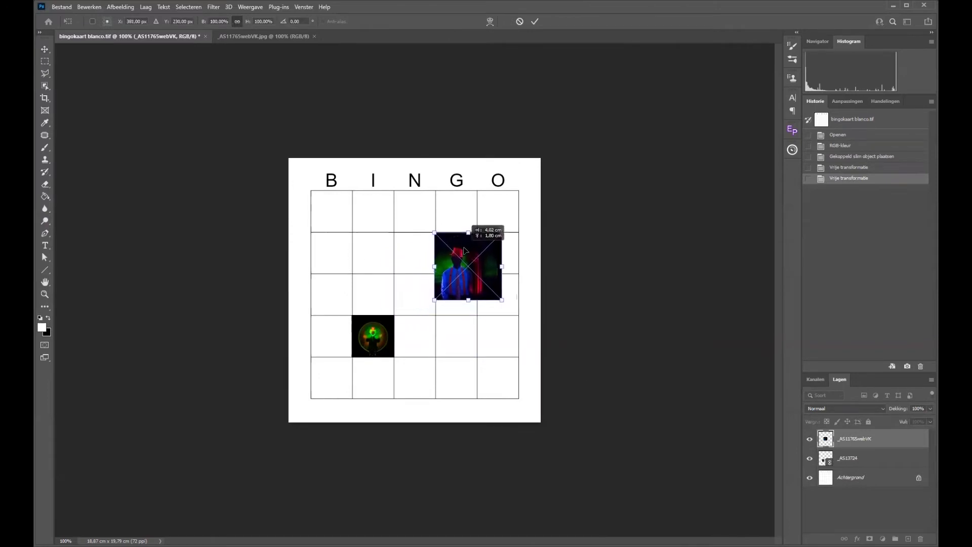
drag(502, 299, 477, 278)
key(Return)
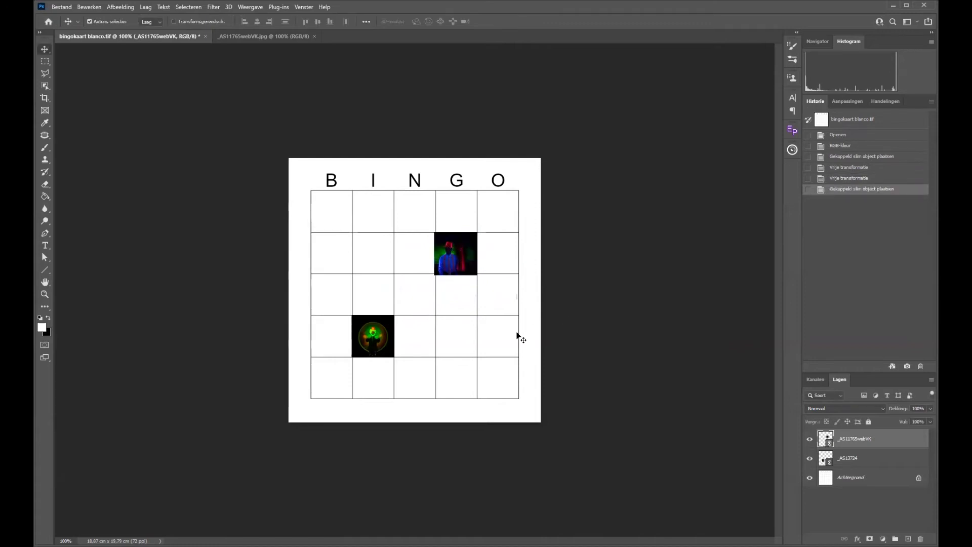
Shrink the red-hat photo slightly so it sits inside its G-column cell
key(ctrl+t)
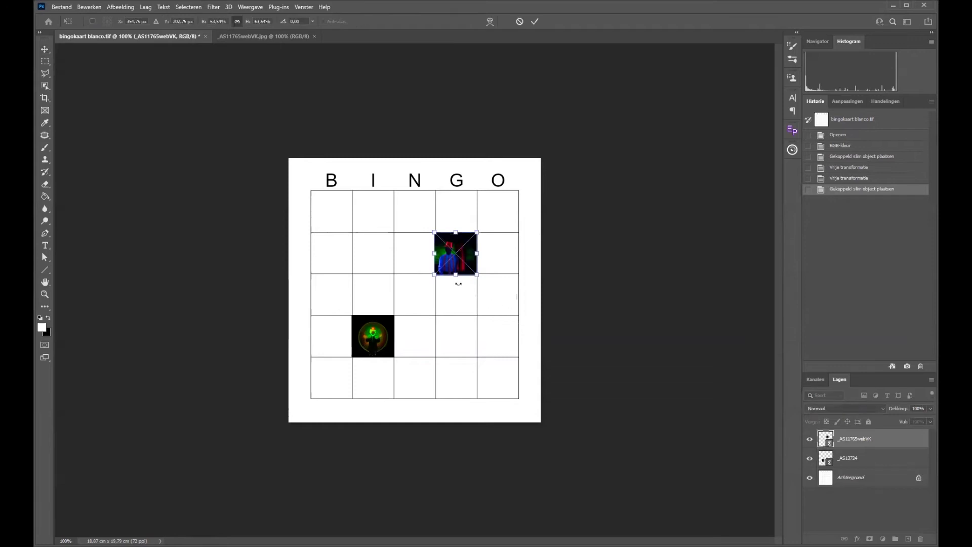
drag(434, 274, 436, 272)
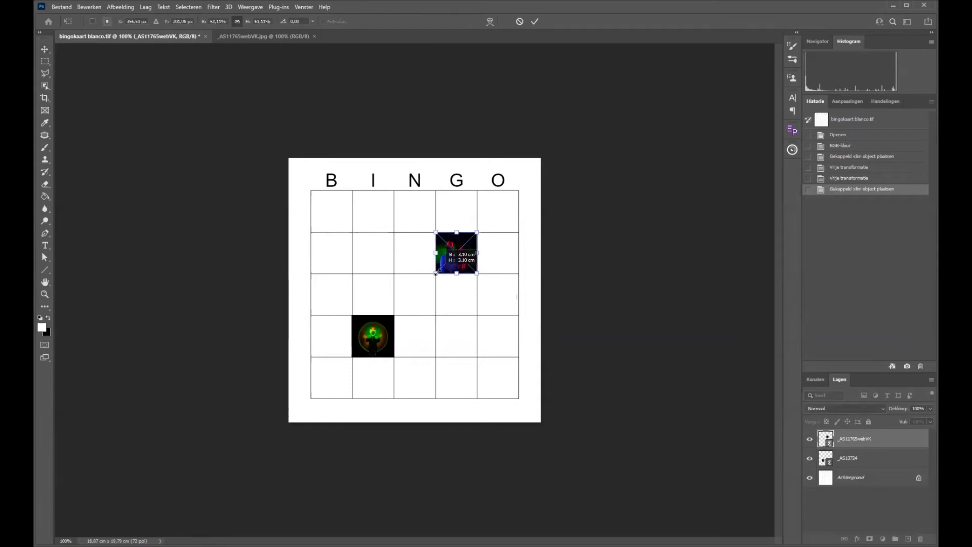
key(Return)
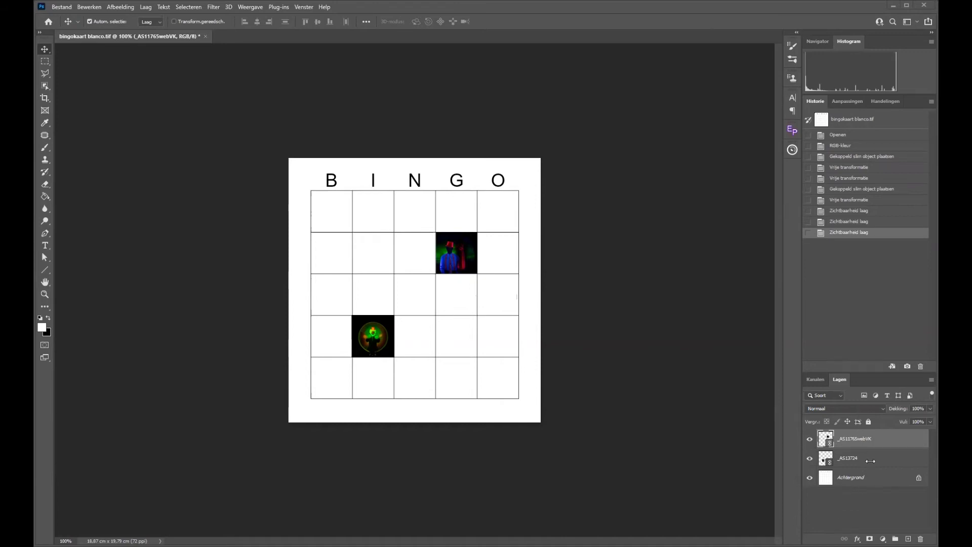
click(809, 439)
click(810, 459)
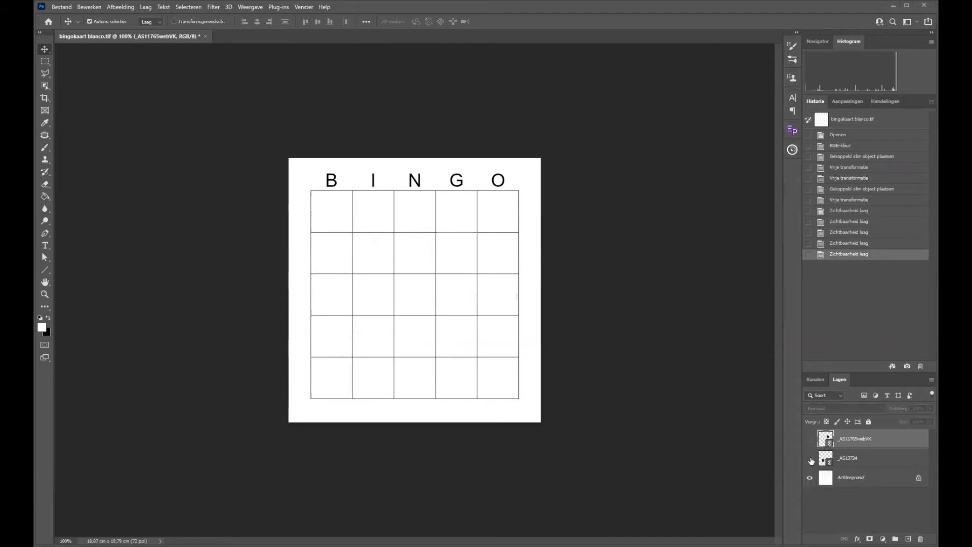
click(811, 458)
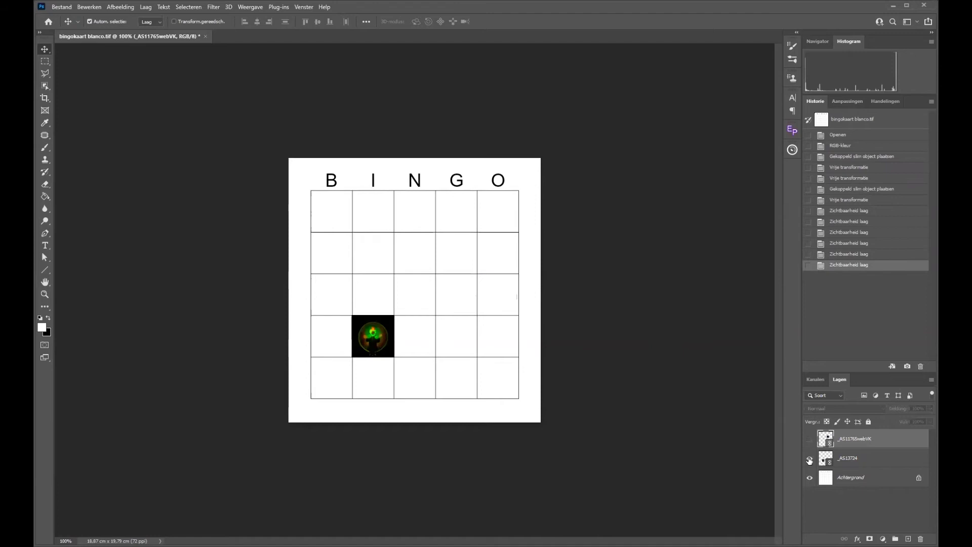
click(811, 440)
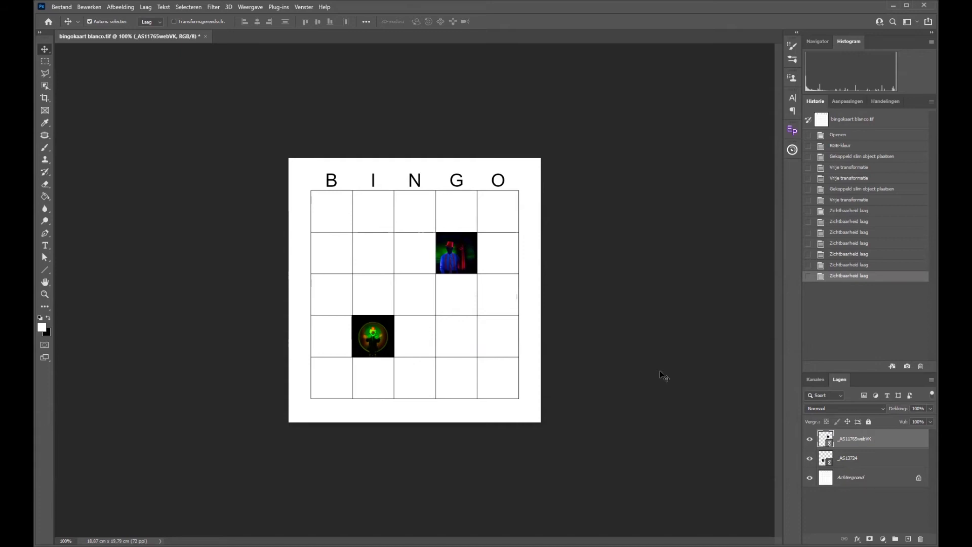
Open the red-hat photo's linked source and add a Hue/Saturation adjustment layer
double_click(826, 443)
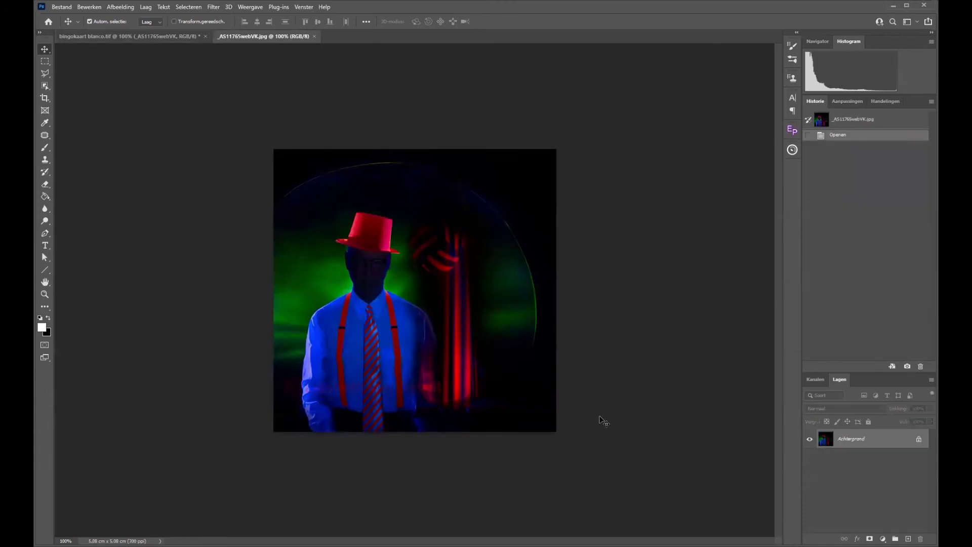
click(855, 102)
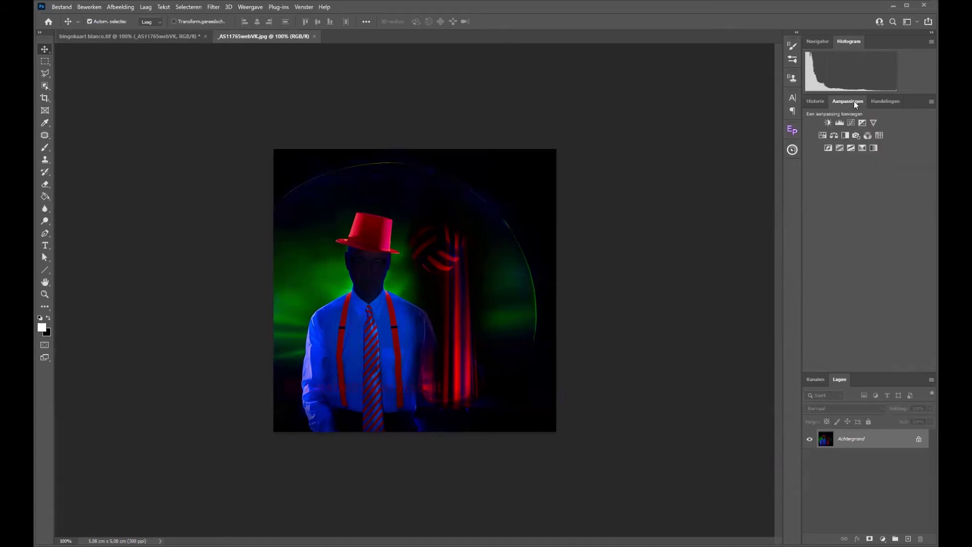
click(823, 135)
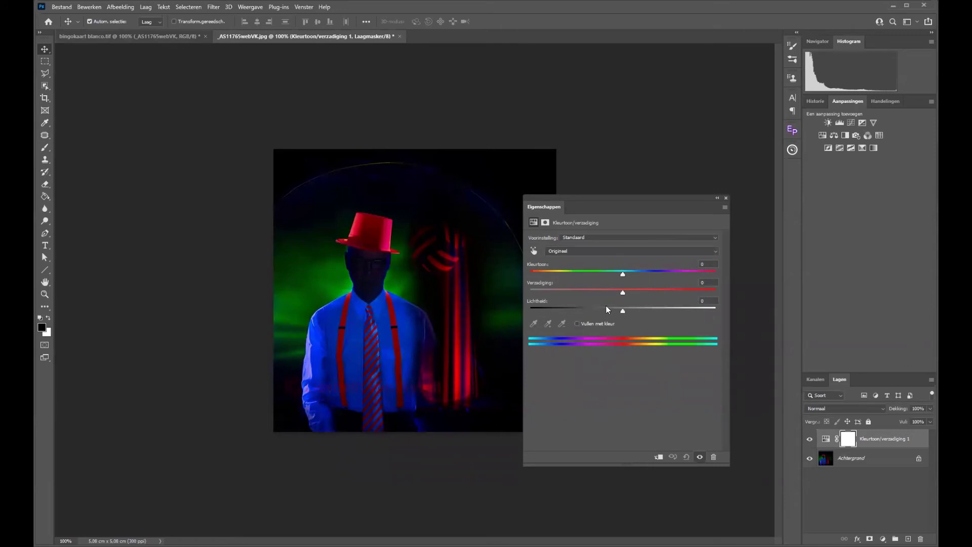
Tint the photo teal: Saturation -100, Colorize on, Hue about 186
drag(622, 293, 517, 296)
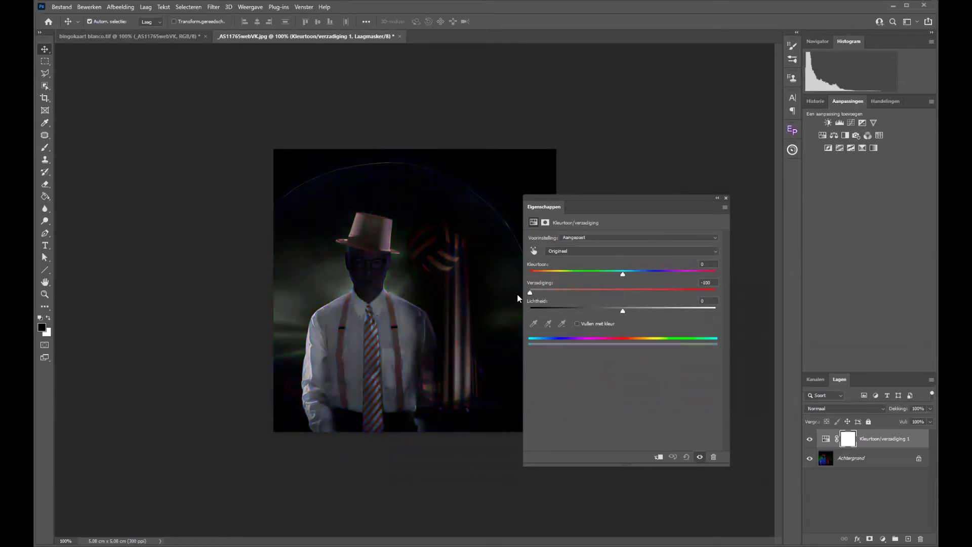
click(577, 324)
drag(531, 274, 624, 275)
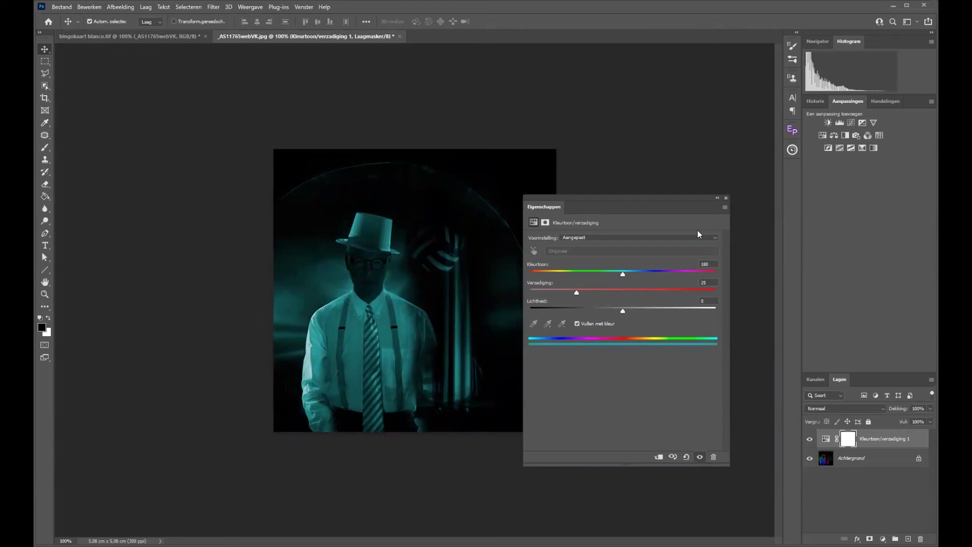
click(726, 198)
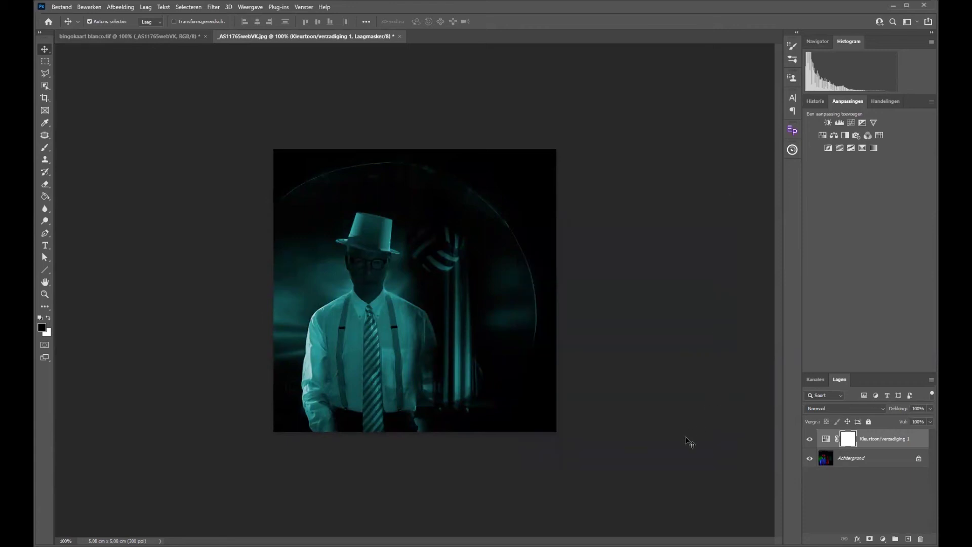
click(930, 380)
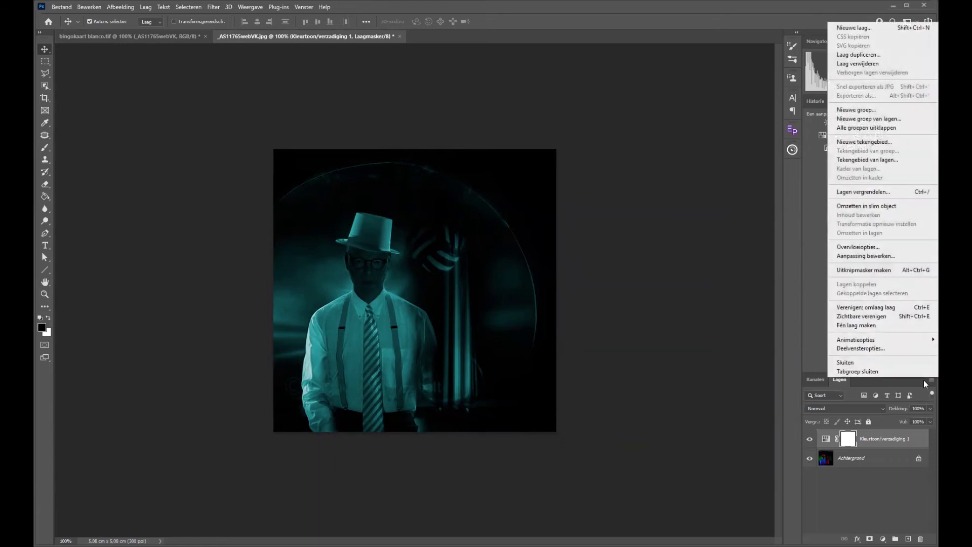
Flatten and save the teal photo, then return to bingokaart blanco.tif
click(856, 325)
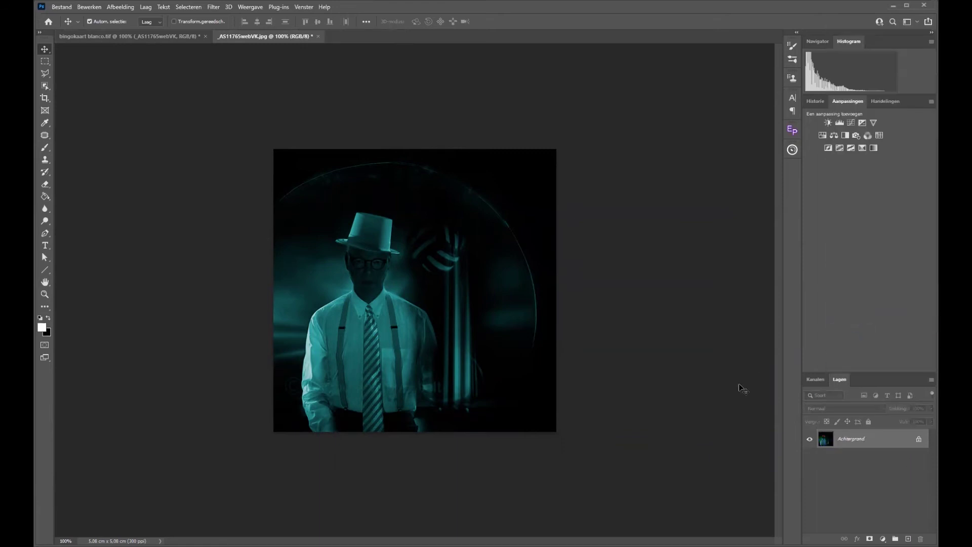
click(62, 8)
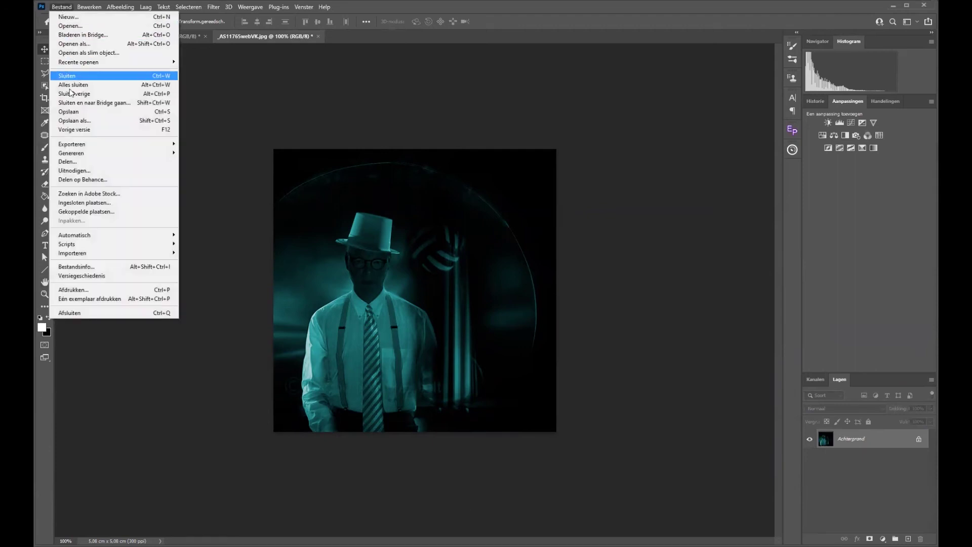
click(77, 114)
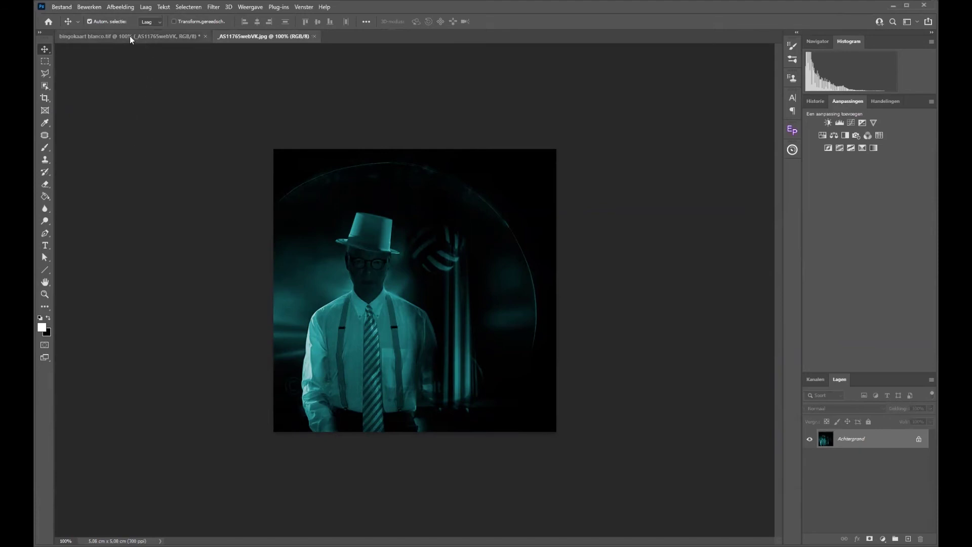
click(110, 37)
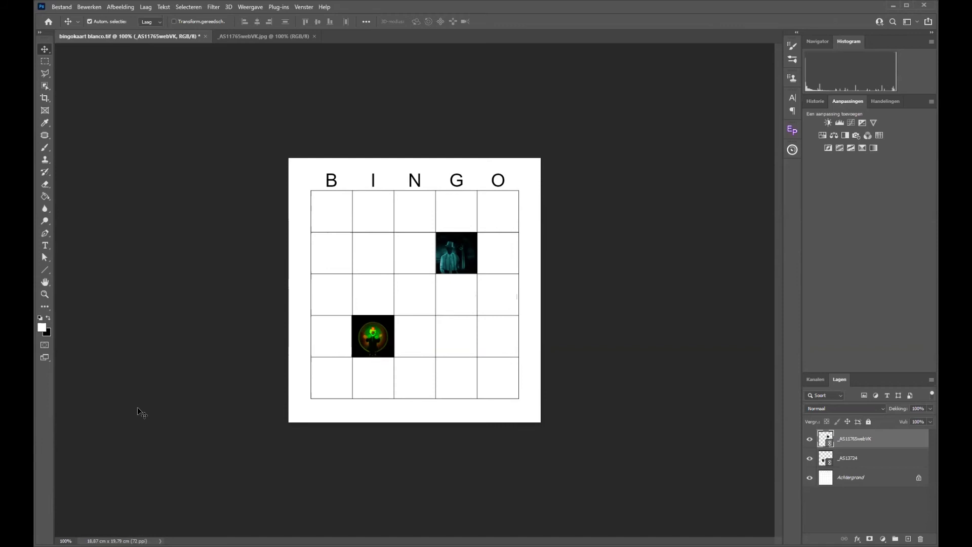
Rasterize the teal photo layer, then revert to the 'Update Smart Objects' History state
right_click(891, 441)
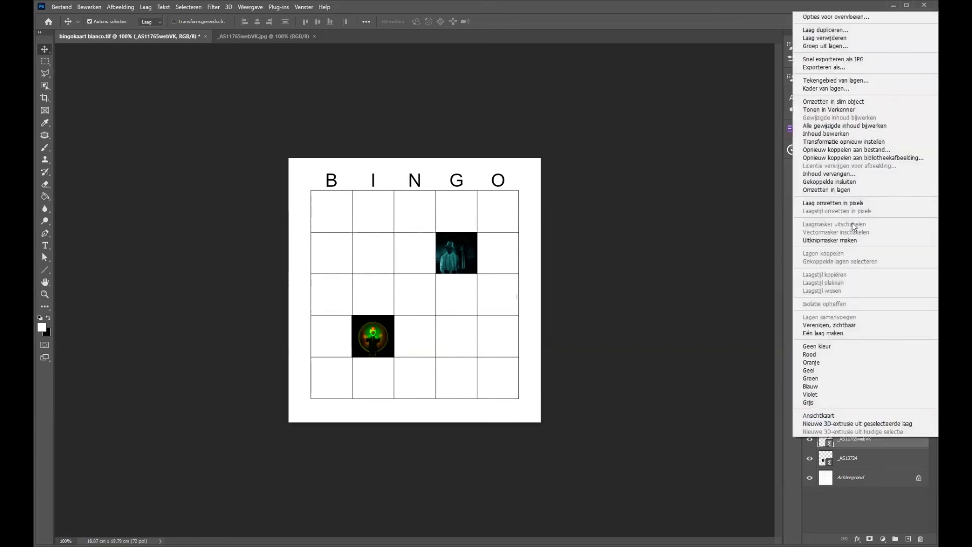
click(874, 203)
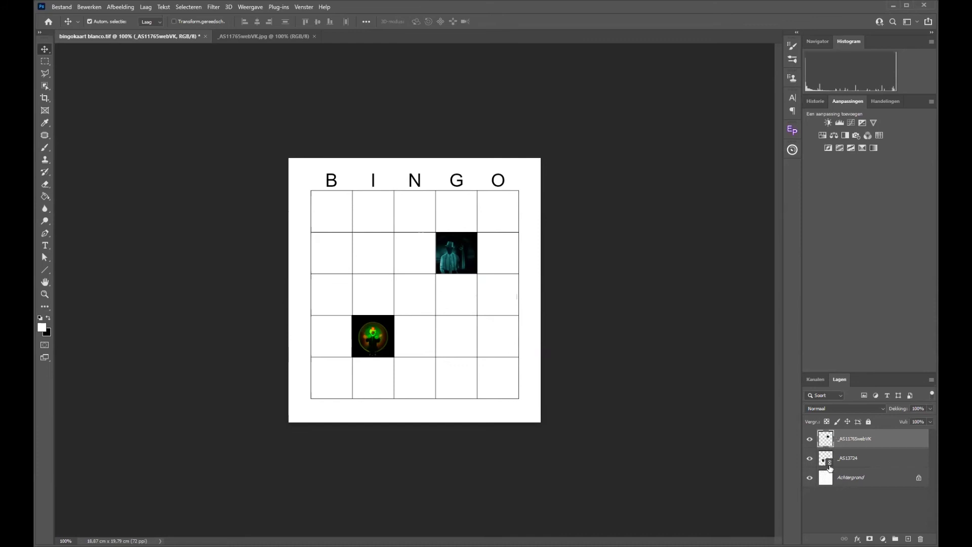
click(822, 104)
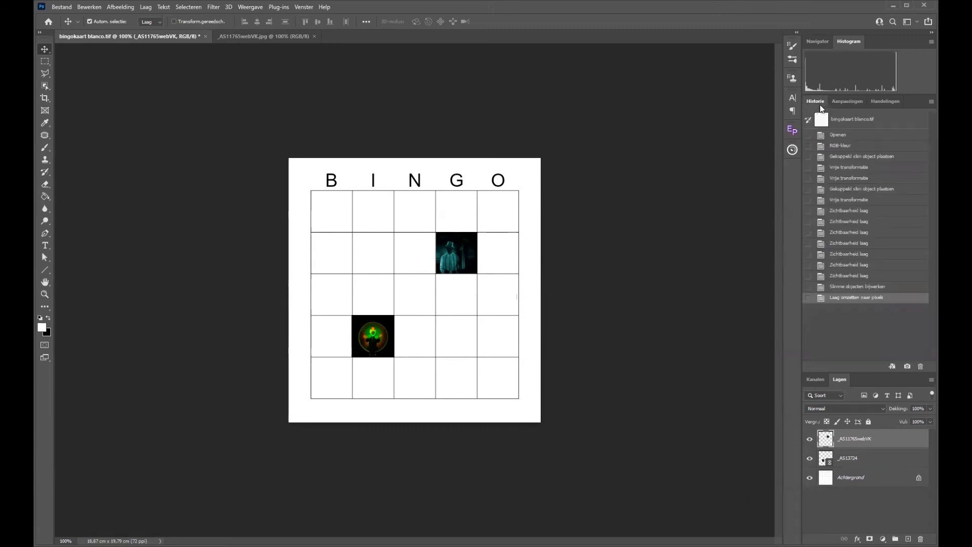
click(893, 287)
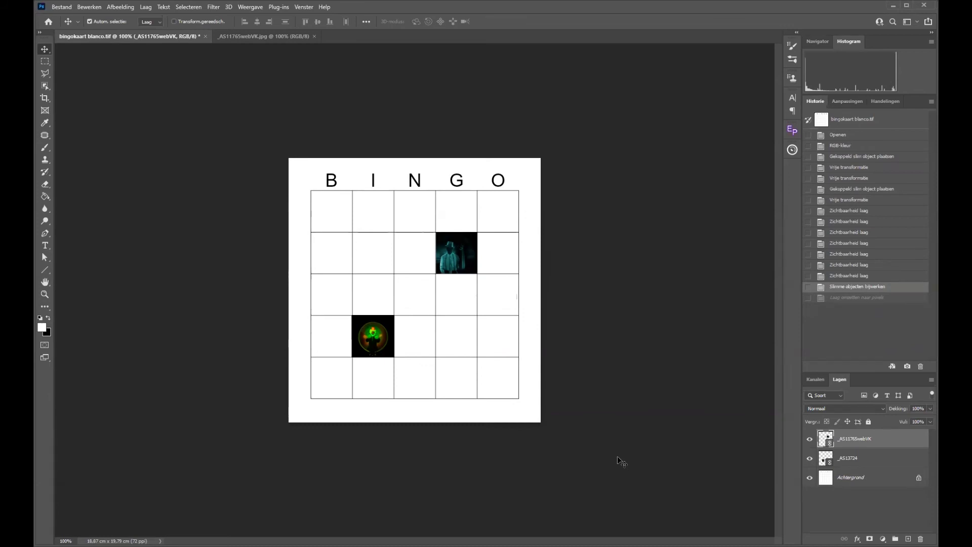
click(56, 8)
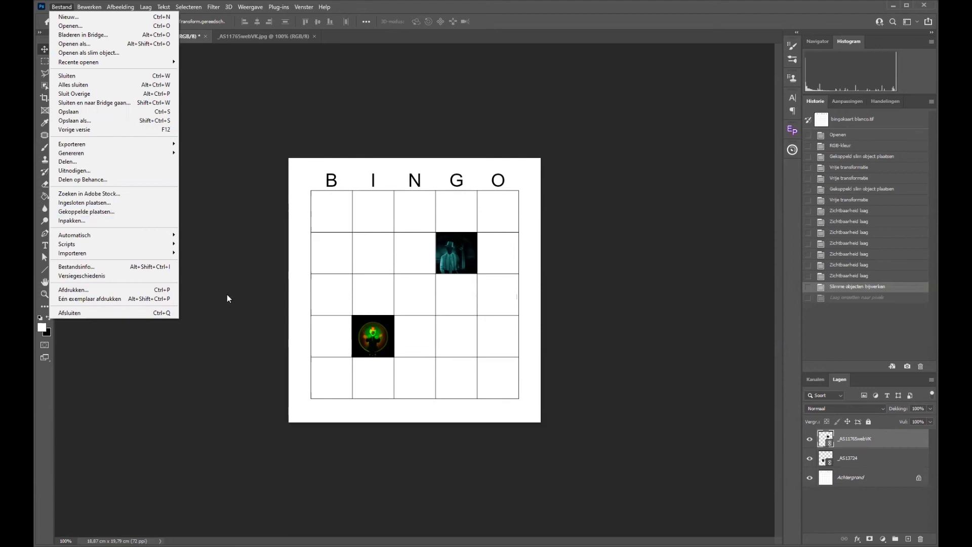
Open the Place Linked dialog showing the Collage maken folder's photos
click(231, 394)
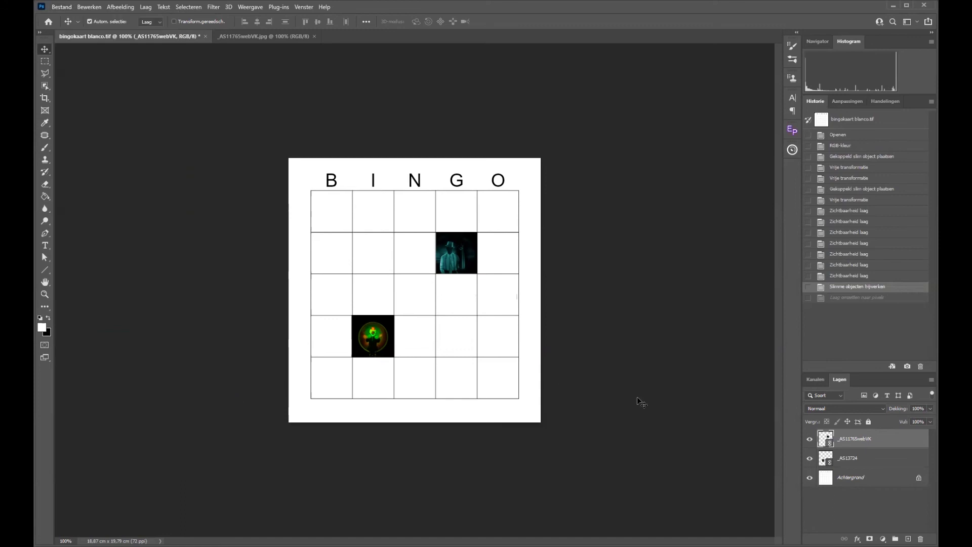
click(931, 380)
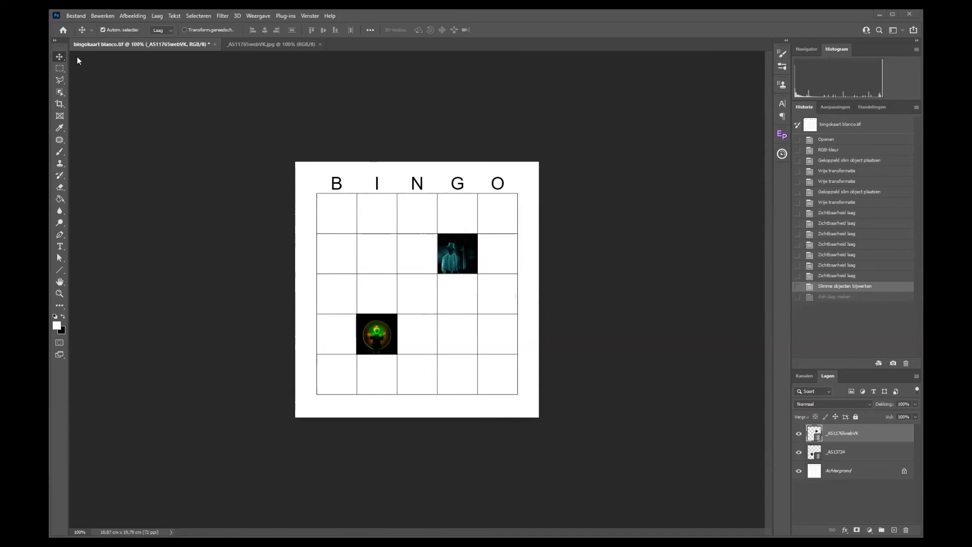
click(76, 16)
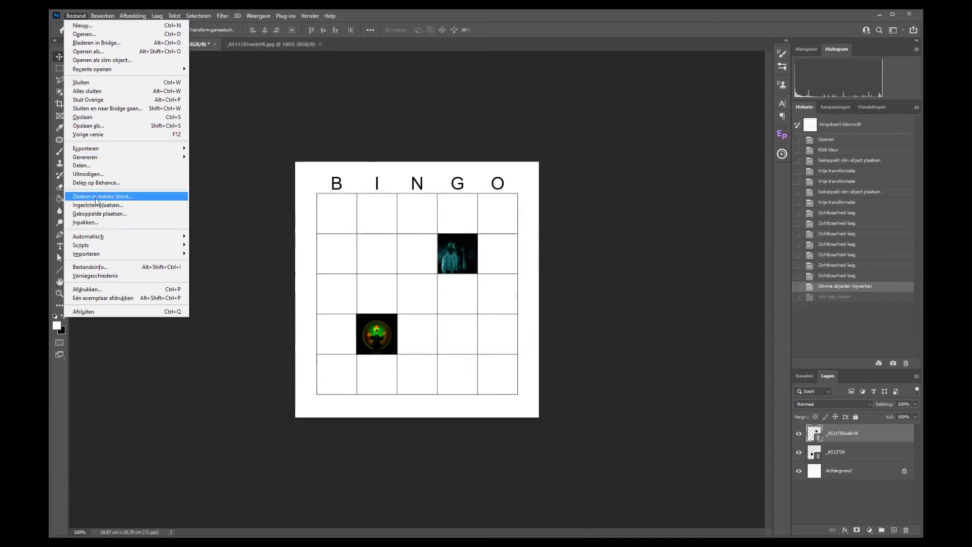
click(98, 214)
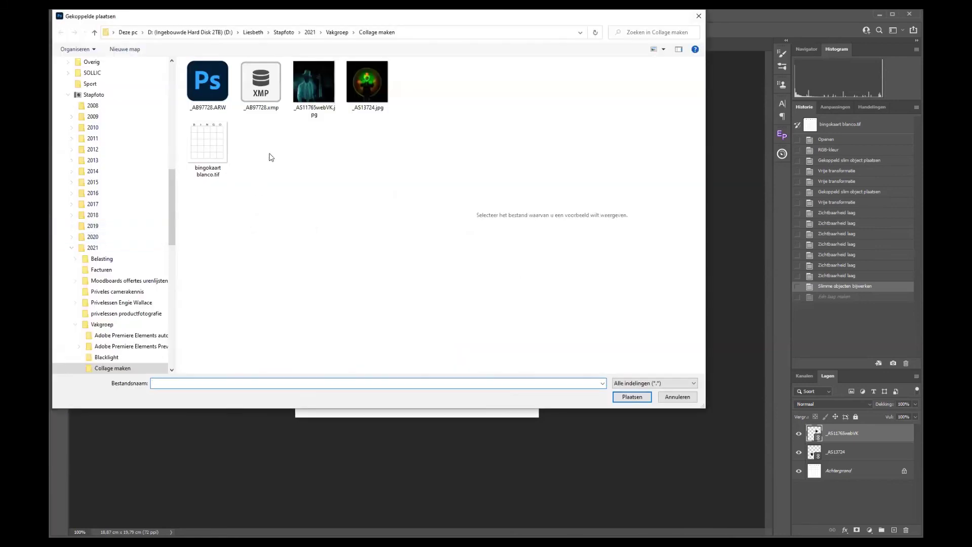
Place the raw BMX photo _AB97728.ARW as linked, opening it in Camera Raw
click(218, 91)
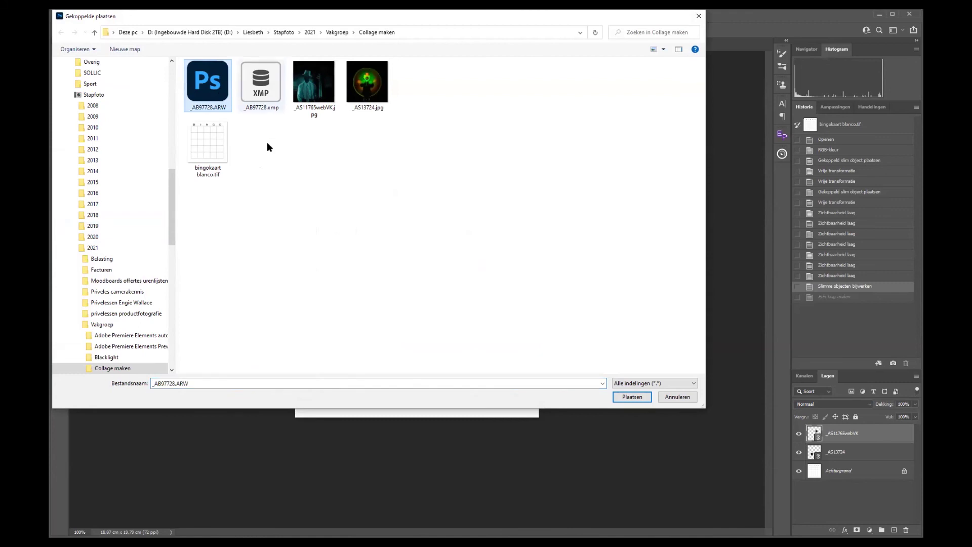
click(633, 397)
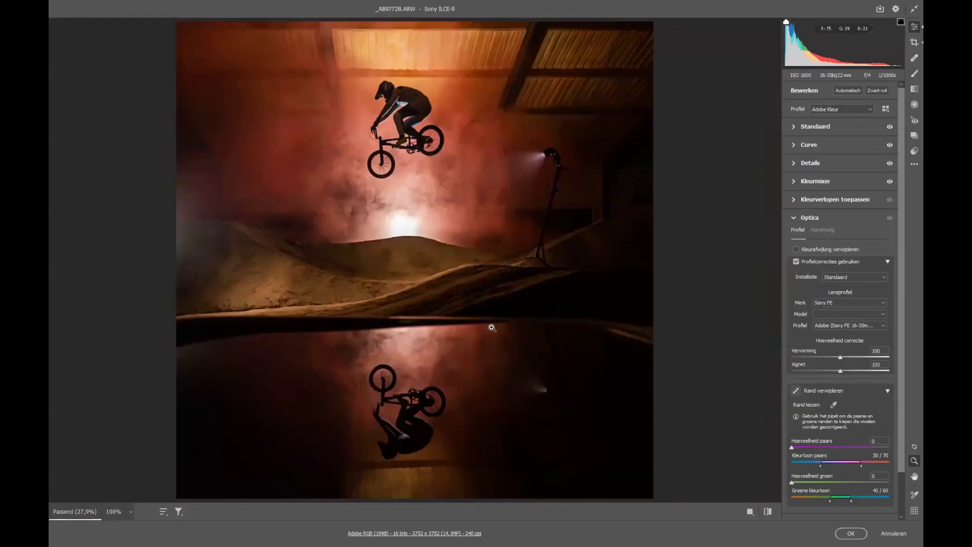
Accept the BMX photo's Camera Raw settings, then shrink it into the card's top-left cell and commit
click(851, 534)
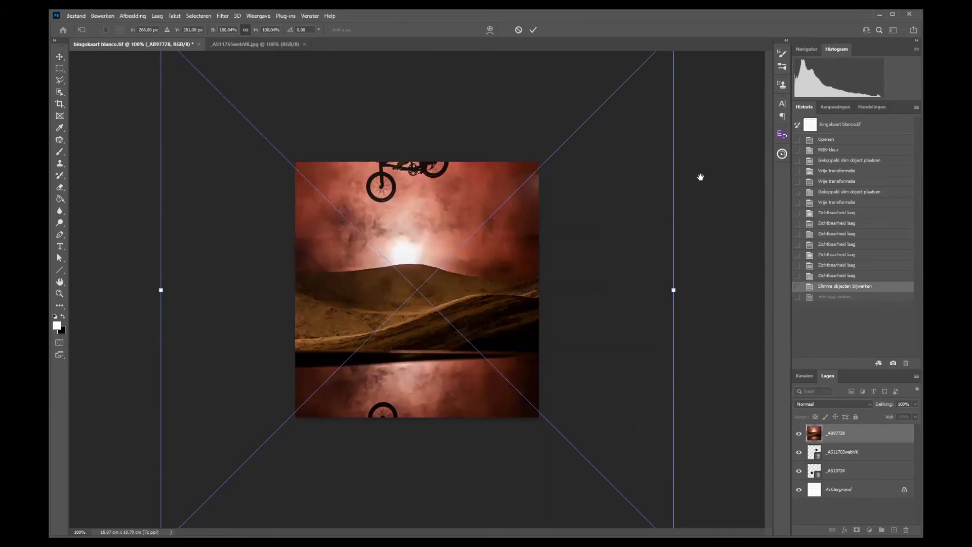
scroll(709, 215, up, 1)
scroll(709, 215, down, 1)
scroll(708, 214, down, 2)
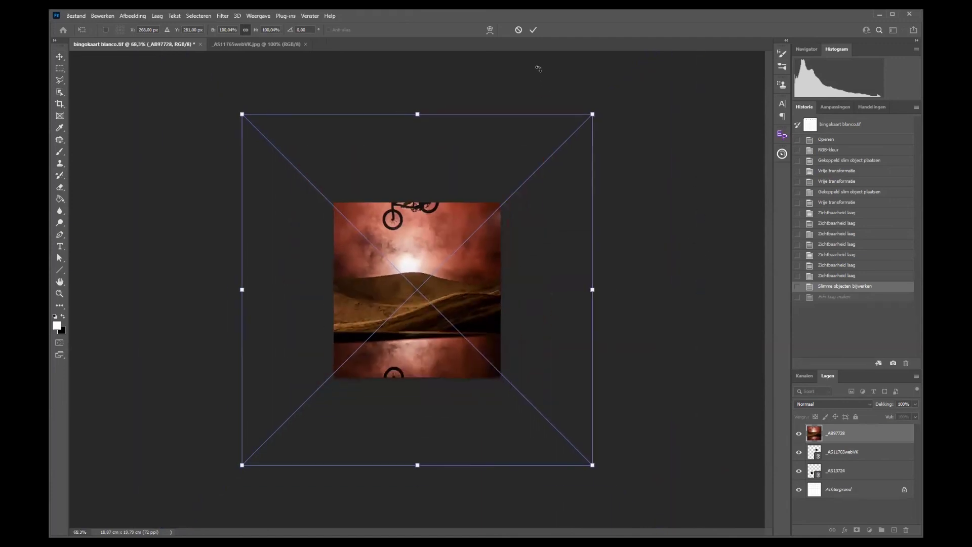
mouse_move(593, 113)
mouse_down()
mouse_move(484, 204)
mouse_move(287, 431)
mouse_move(399, 271)
mouse_move(373, 233)
mouse_up()
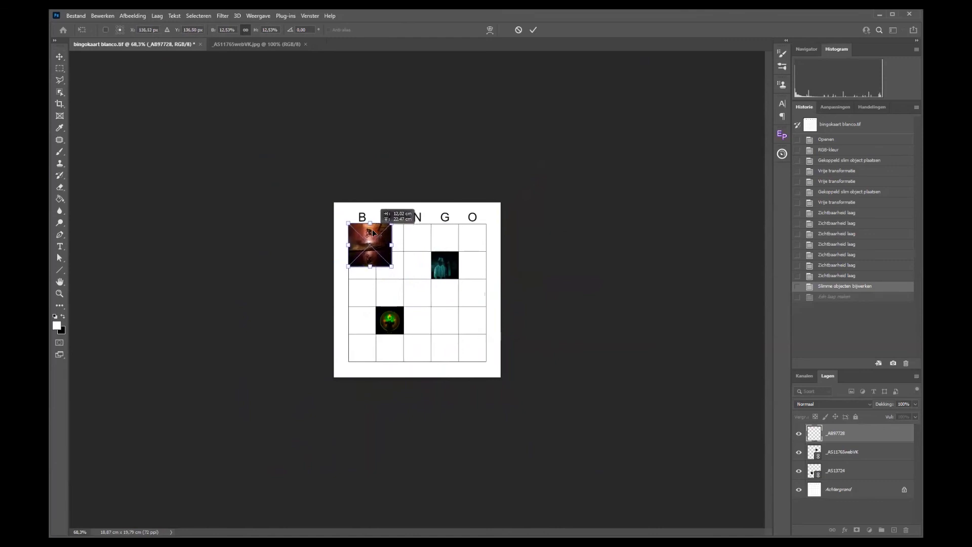
drag(392, 266, 376, 250)
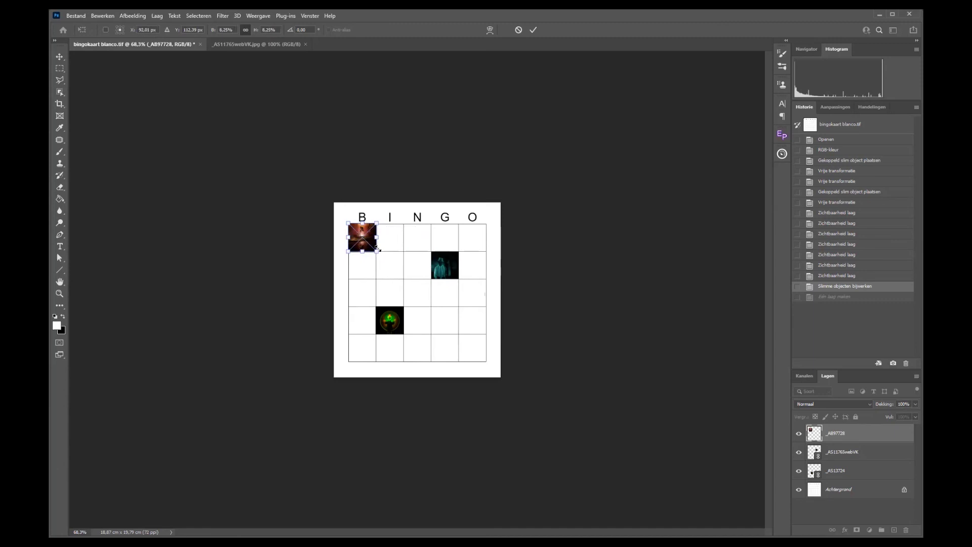
key(Return)
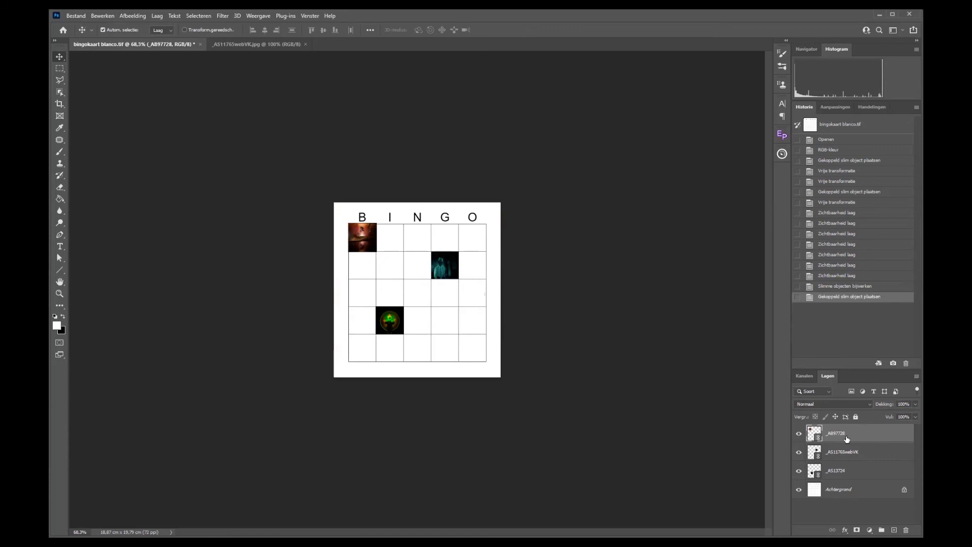
double_click(814, 434)
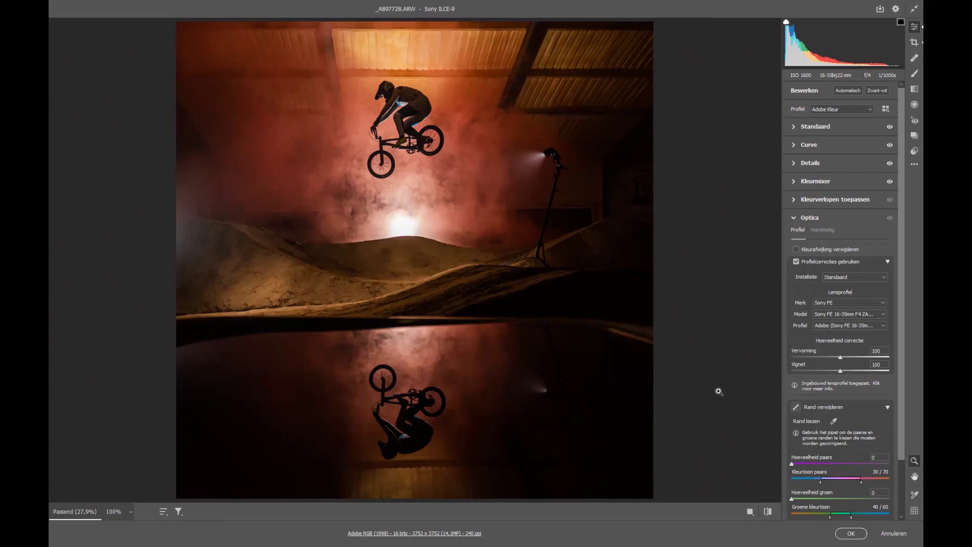
click(855, 534)
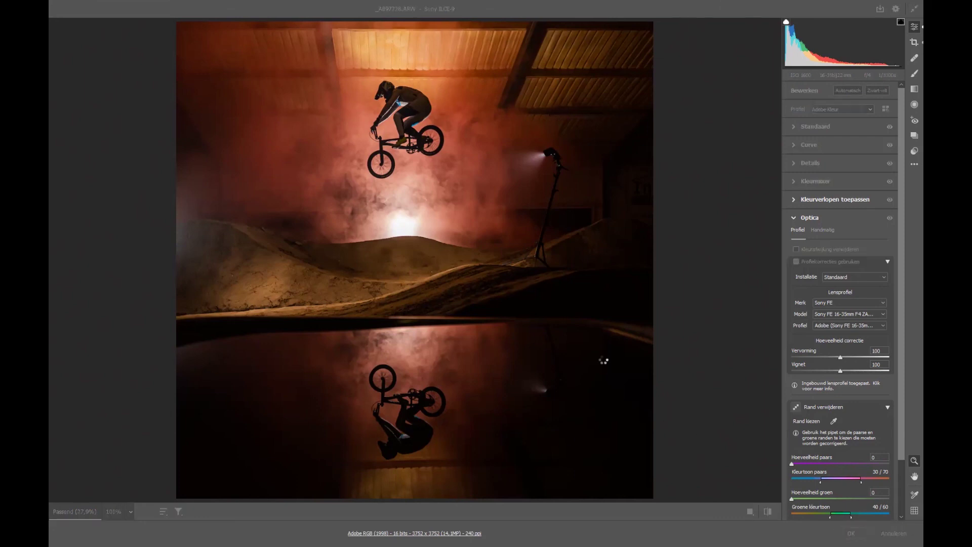